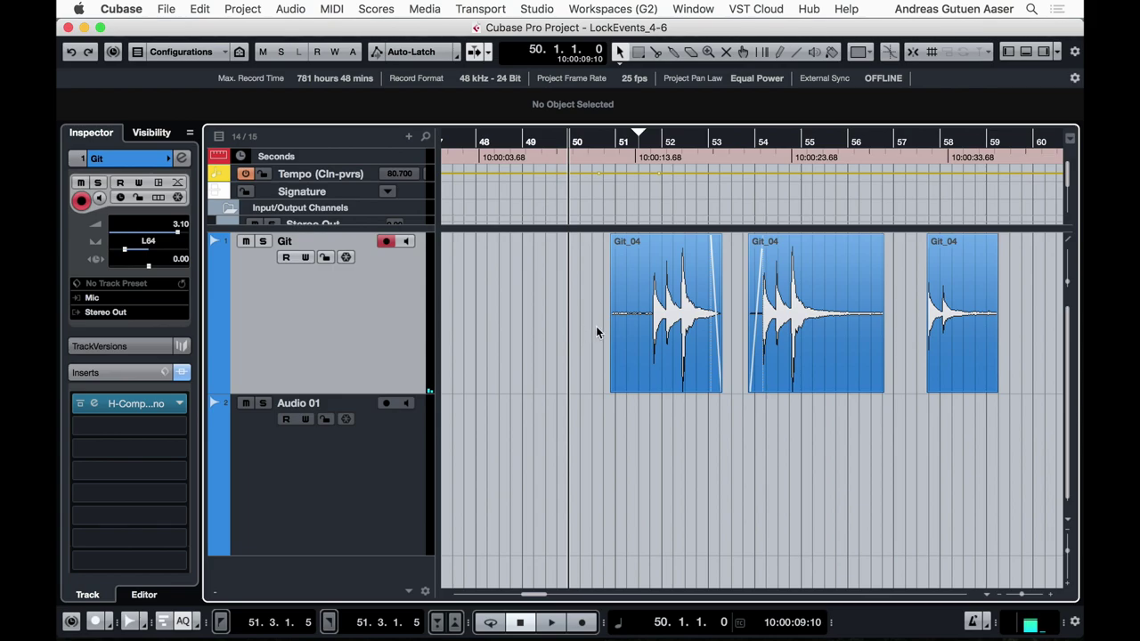
Step: Lock the first Git_04 event with Cmd+Shift+L and confirm a drag leaves it in place
left_click(646, 333)
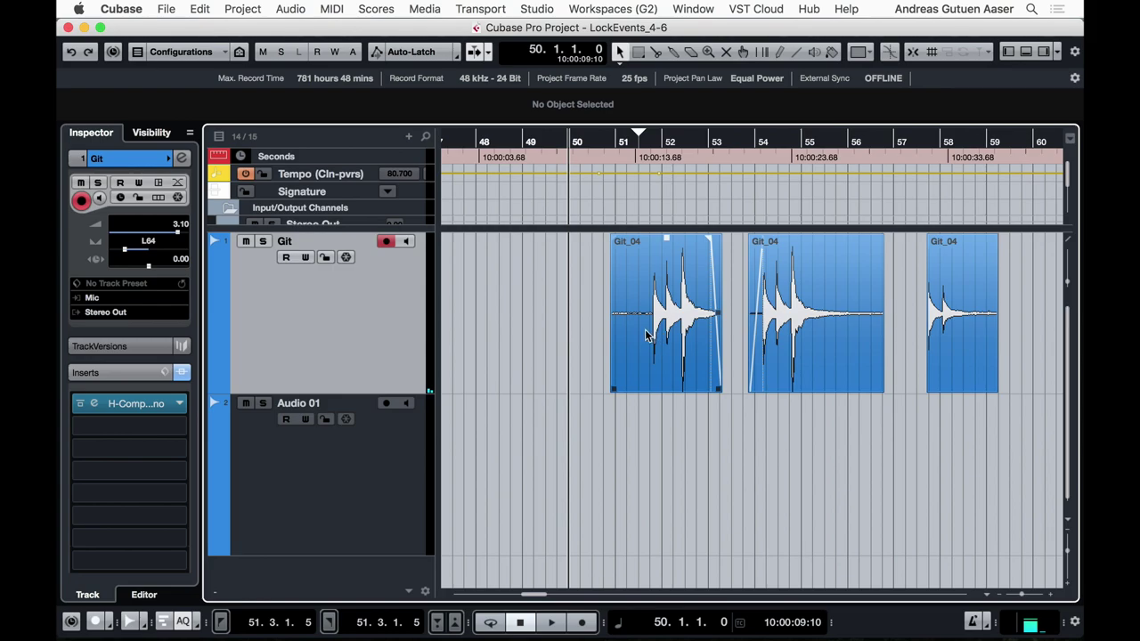
left_click(646, 335)
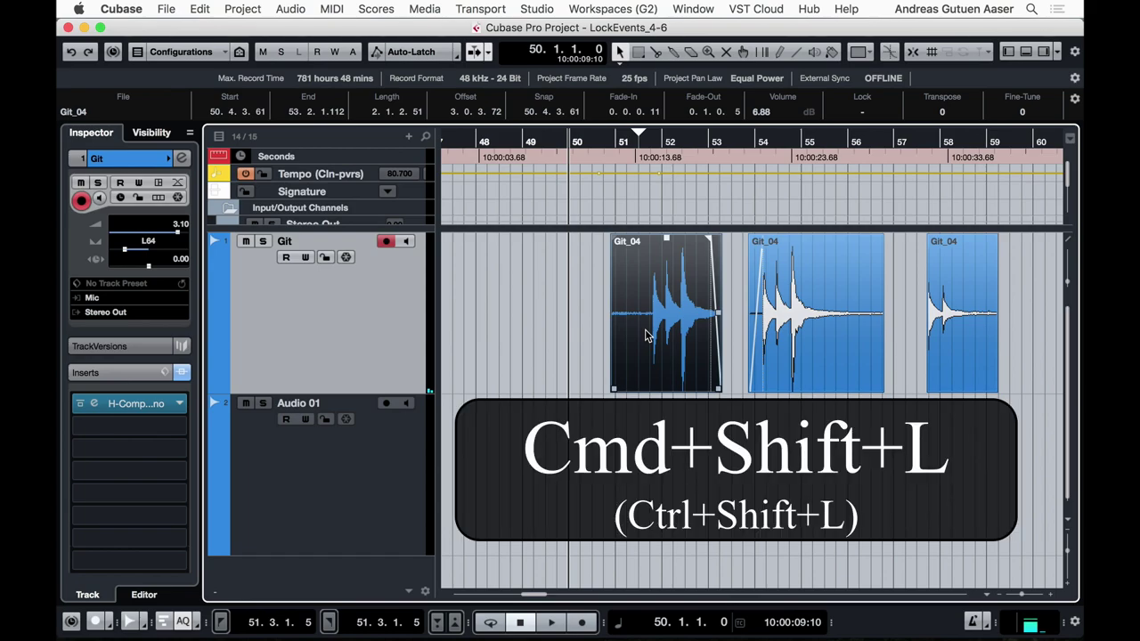
key("super+shift+l")
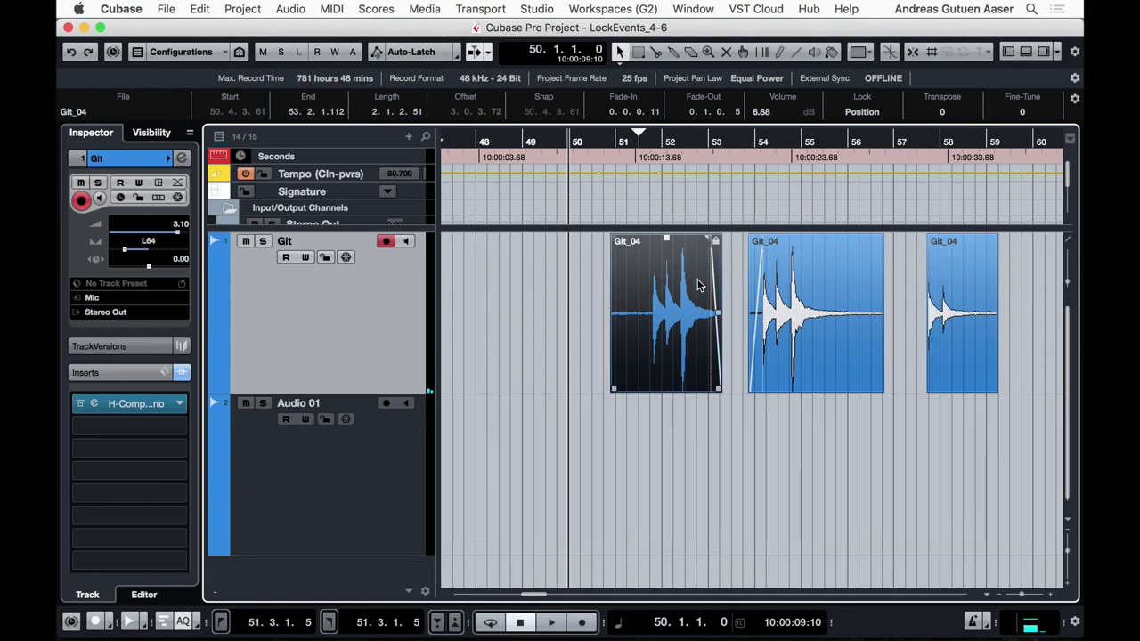
left_click_drag(693, 286, 918, 323)
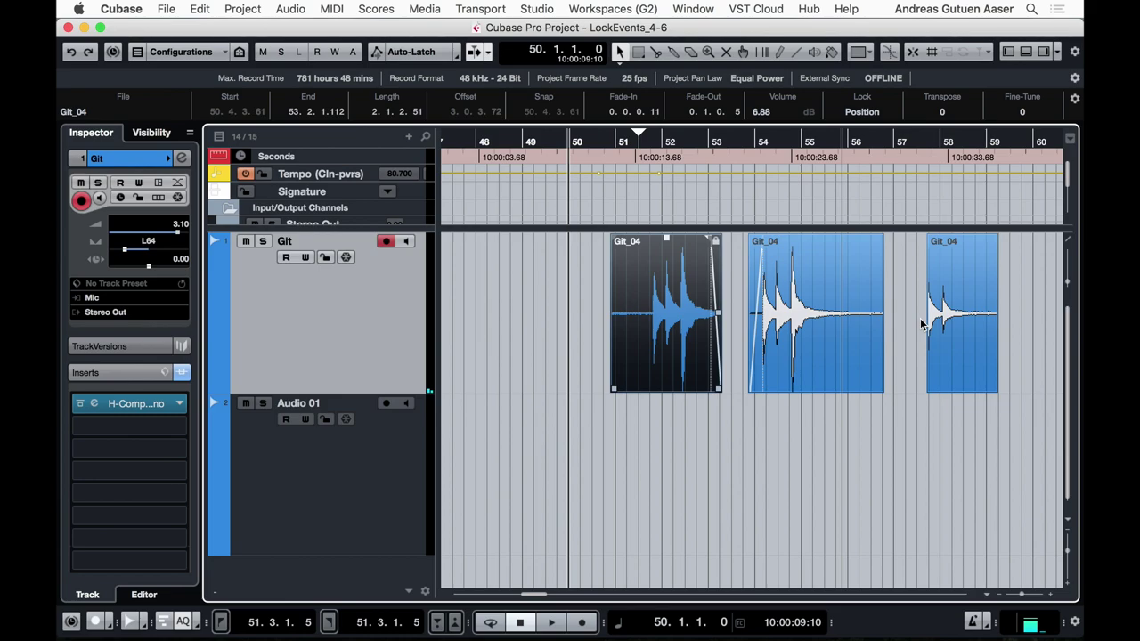
Step: Keep the first Git_04 event's info-line Lock set to Position
left_click(861, 111)
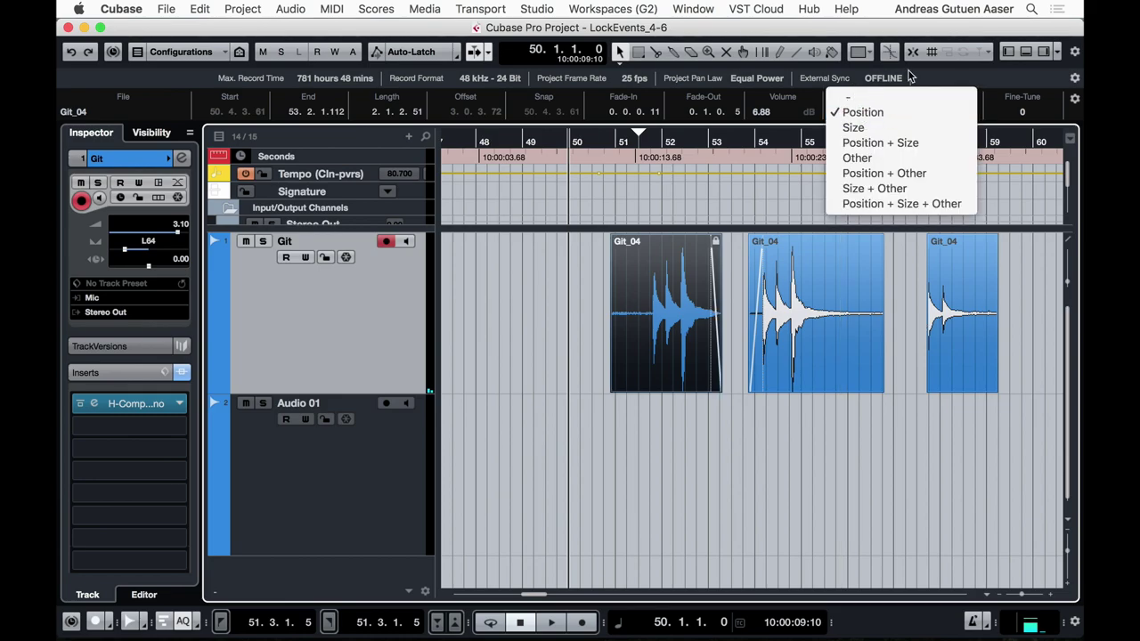
left_click(958, 75)
left_click(865, 110)
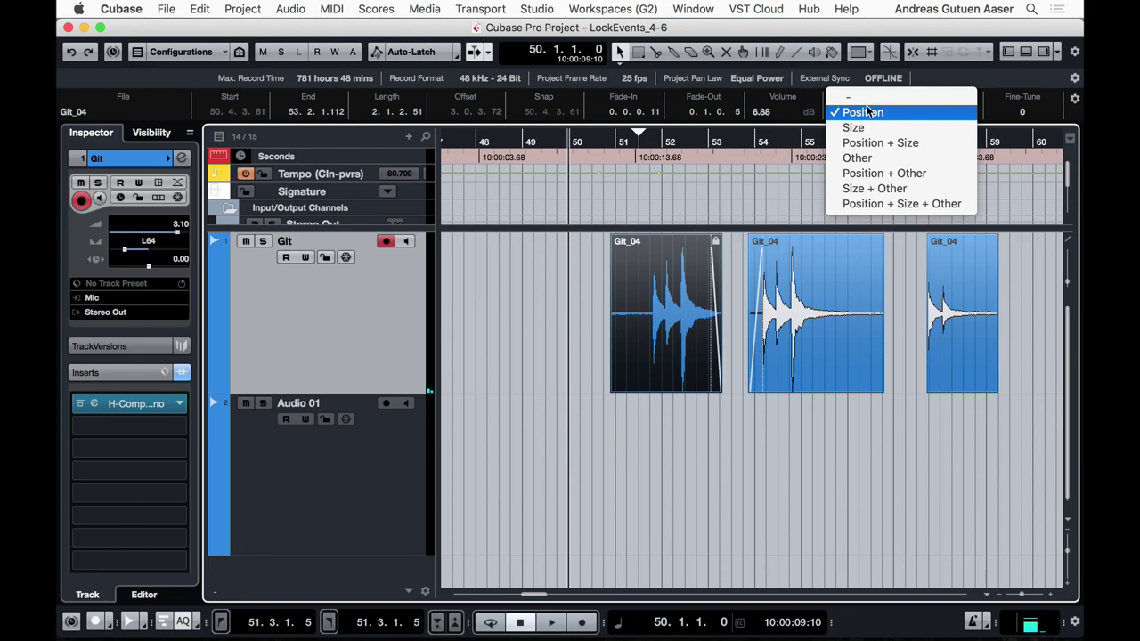
left_click(943, 81)
left_click(1058, 52)
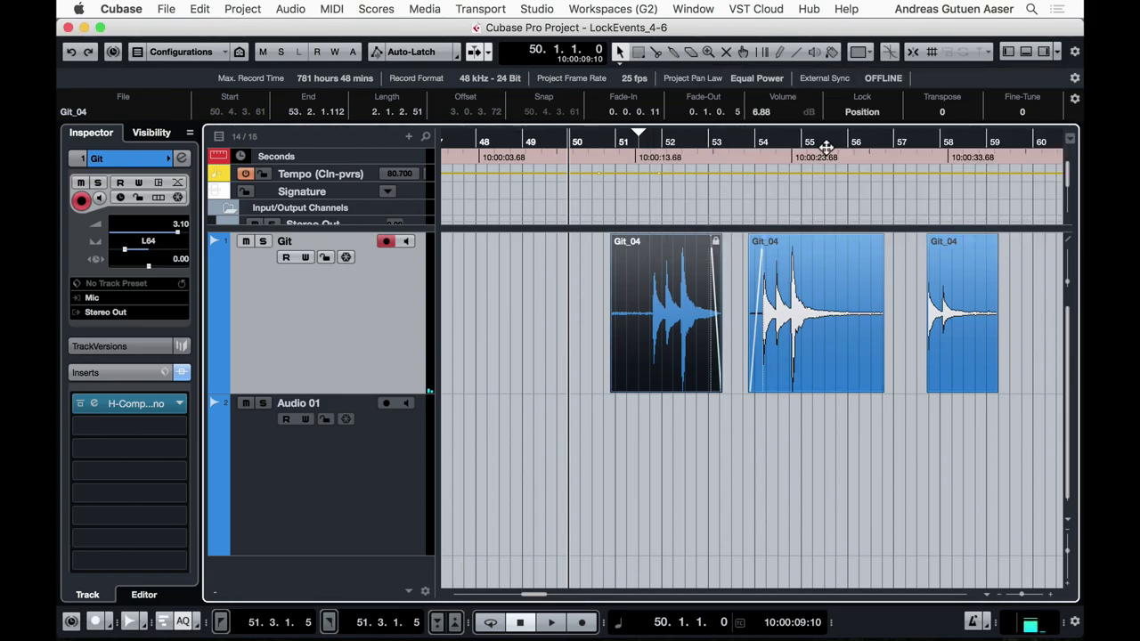
left_click(858, 115)
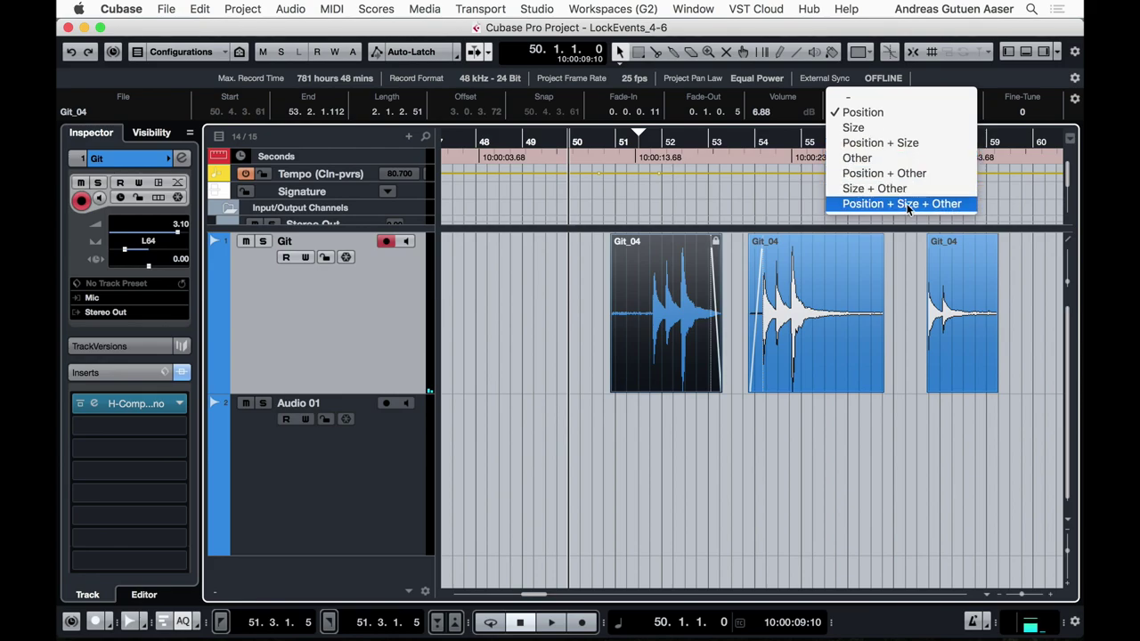
left_click(913, 109)
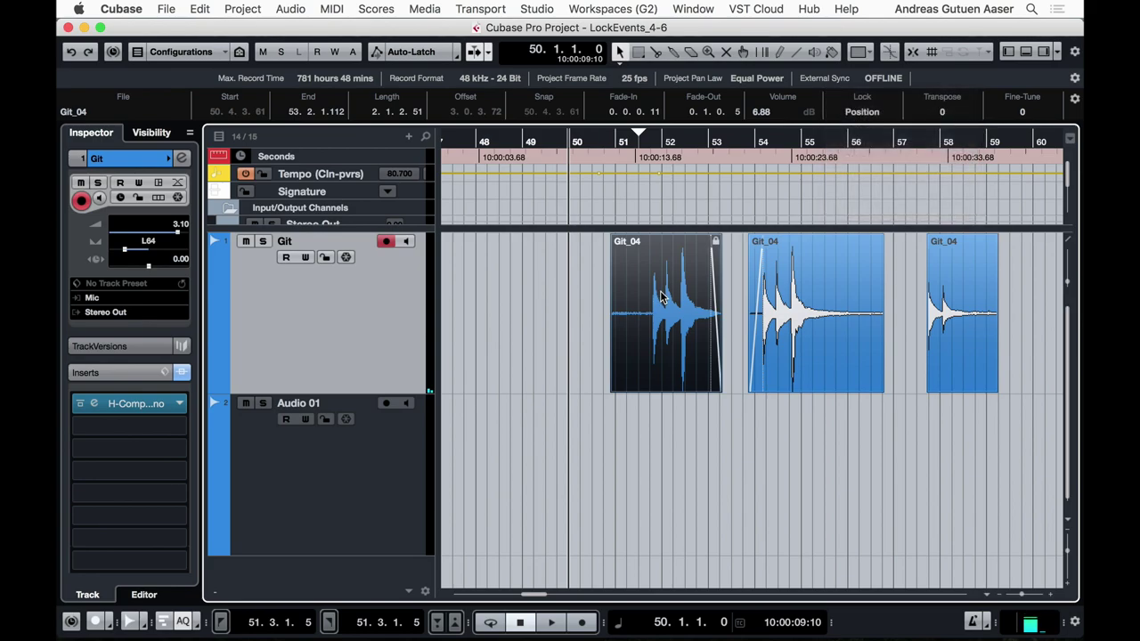
Step: Confirm the locked event won't move onto Audio 01, then toggle the Git track's musical/linear time base
left_click_drag(661, 299, 544, 306)
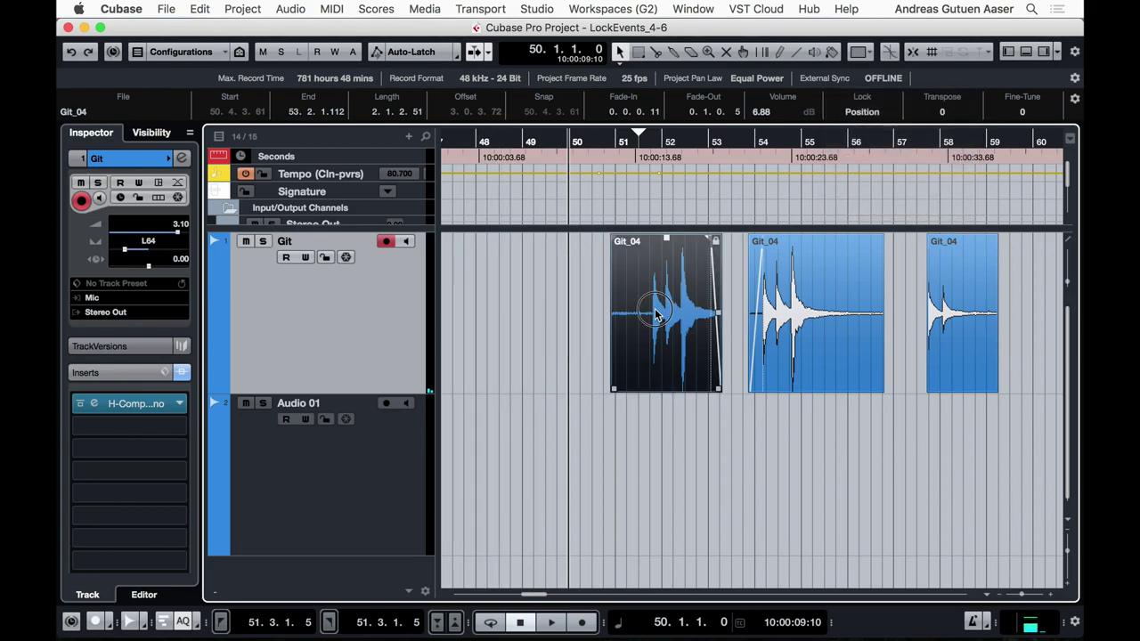
left_click_drag(659, 330, 864, 448)
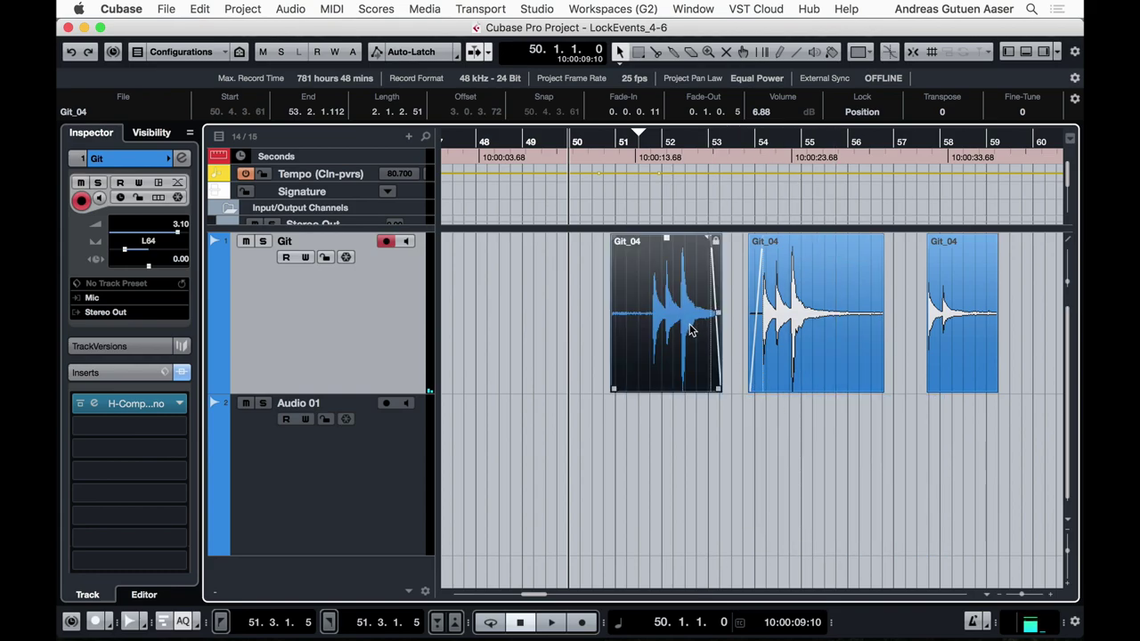
left_click_drag(690, 330, 527, 464)
left_click_drag(666, 321, 865, 481)
left_click(119, 197)
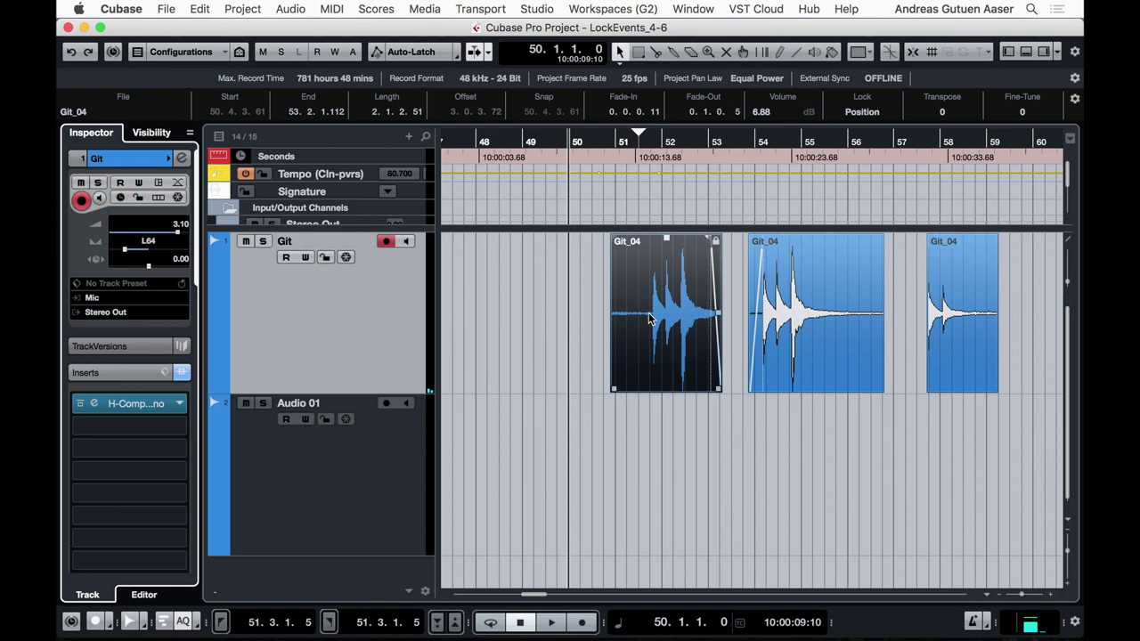
Step: Lock the first Git_04 event to Size and test moving it to about bar 50.4
left_click(862, 123)
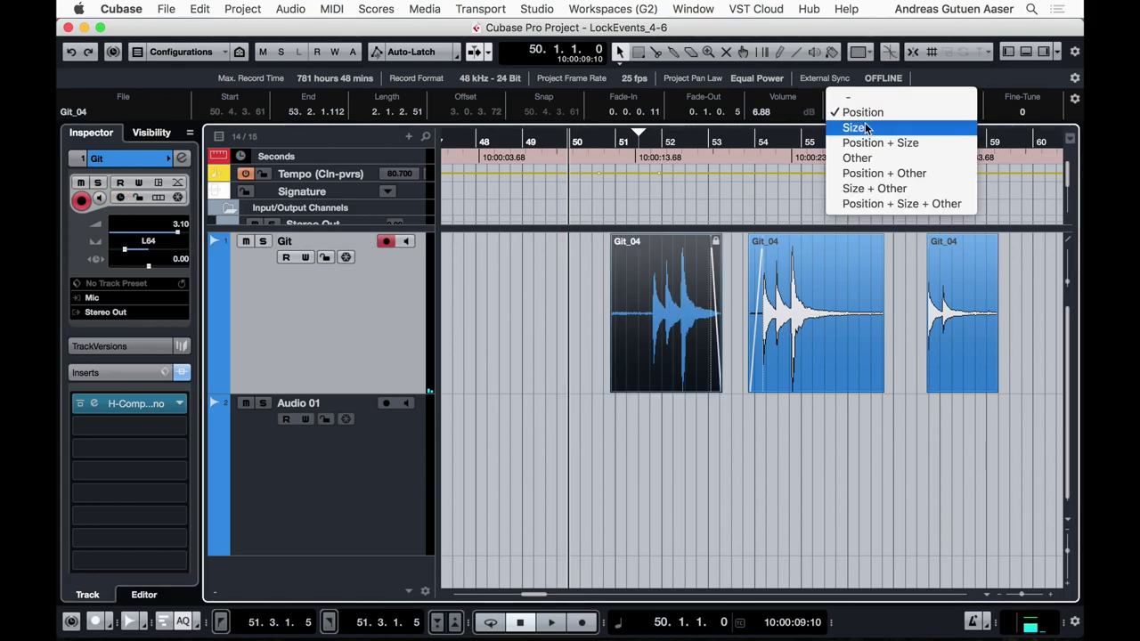
left_click(861, 127)
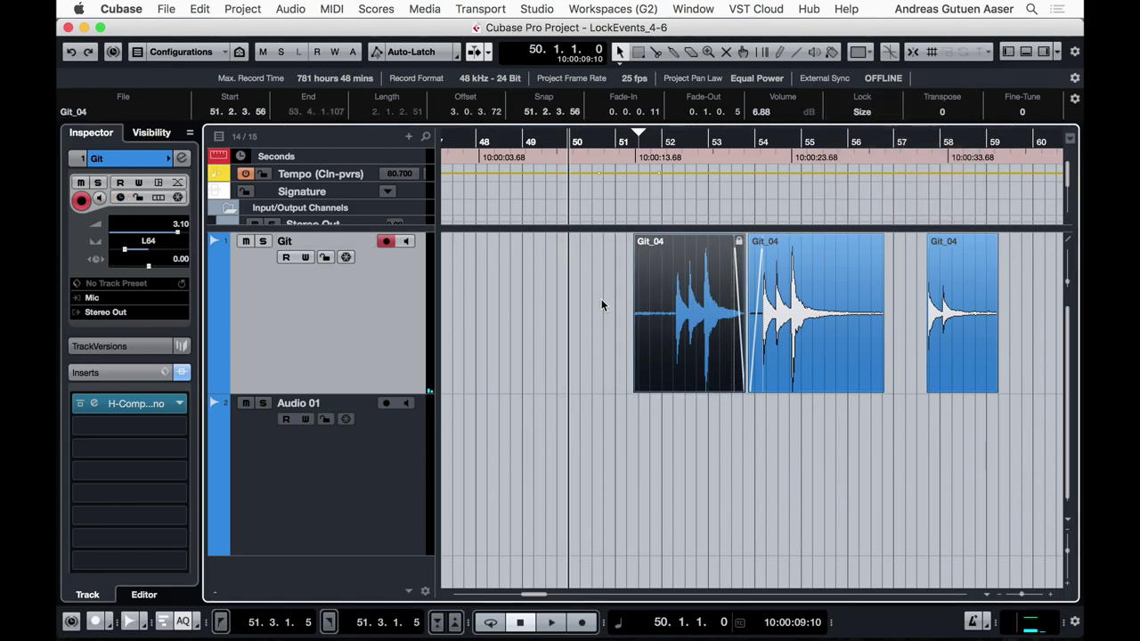
key("super+z")
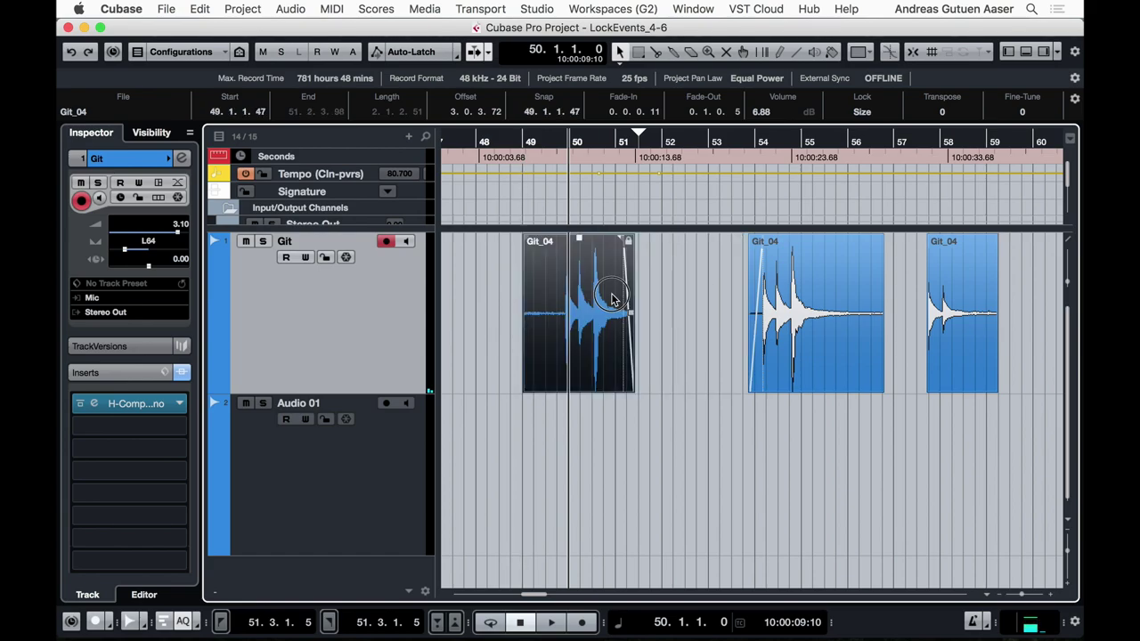
left_click_drag(613, 298, 702, 298)
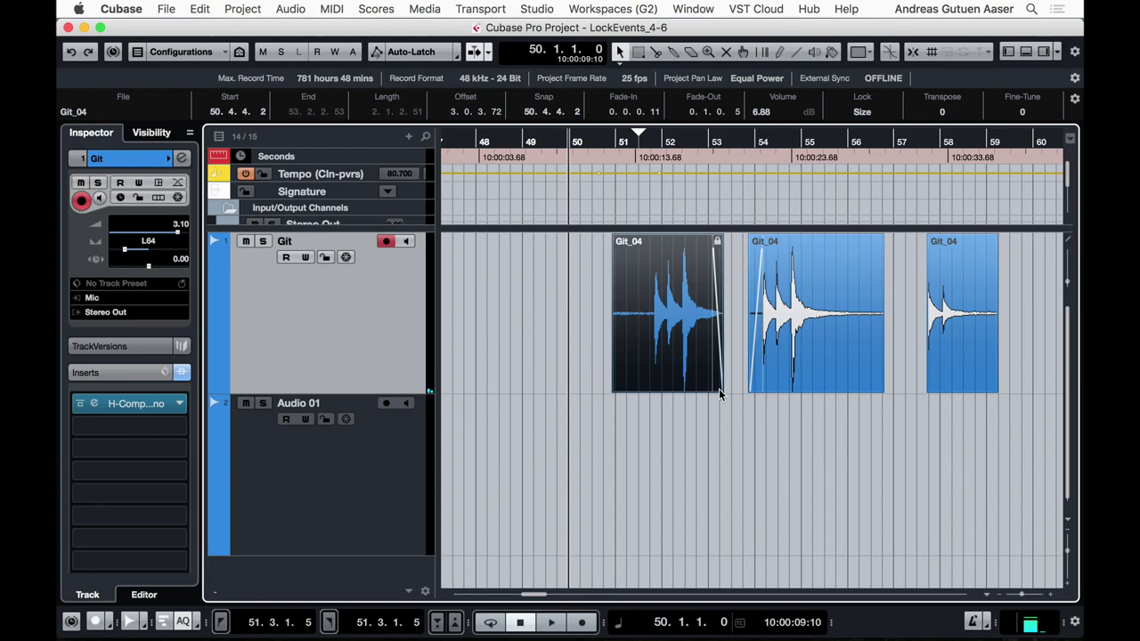
Step: Trim the second Git_04 event's start later and its end to 56.1.1.82
left_click(791, 372)
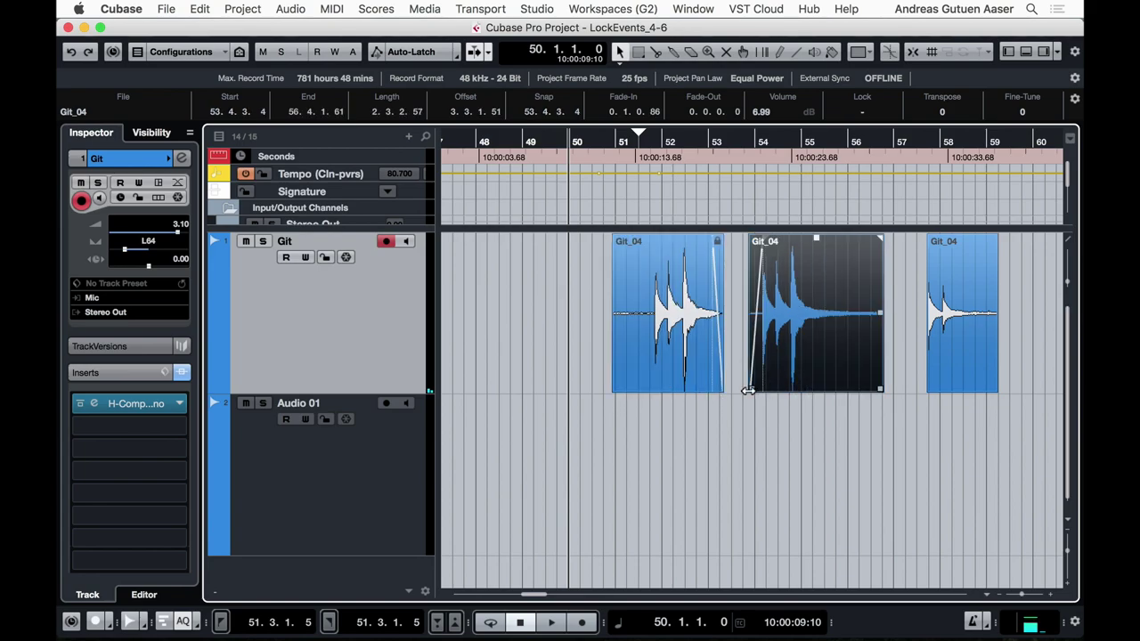
left_click(696, 382)
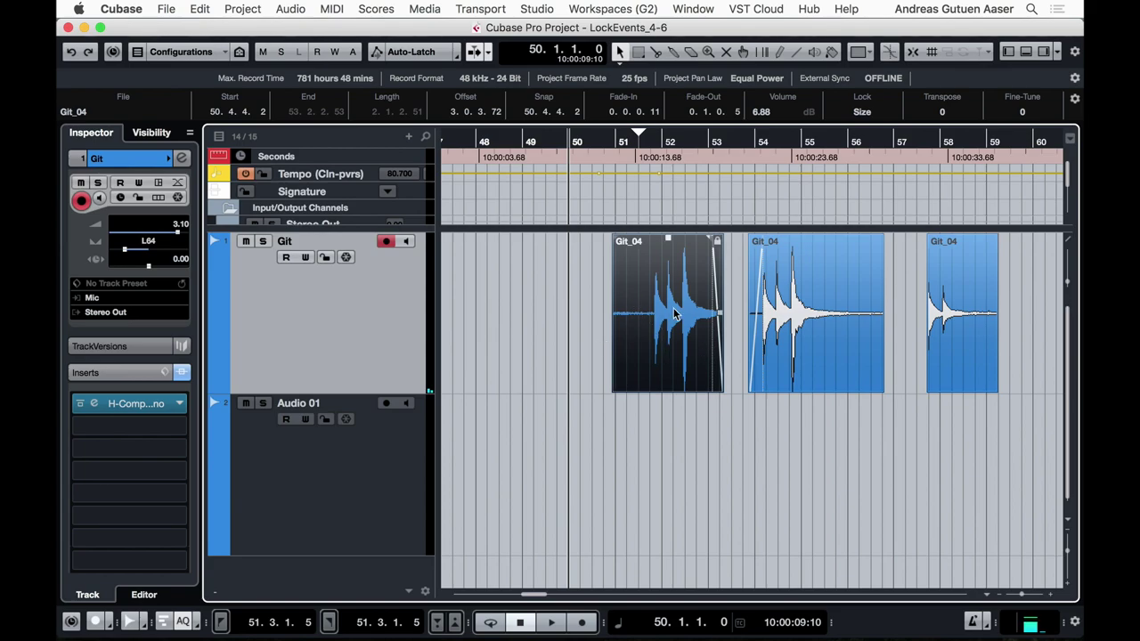
left_click(750, 389)
left_click_drag(750, 388, 760, 388)
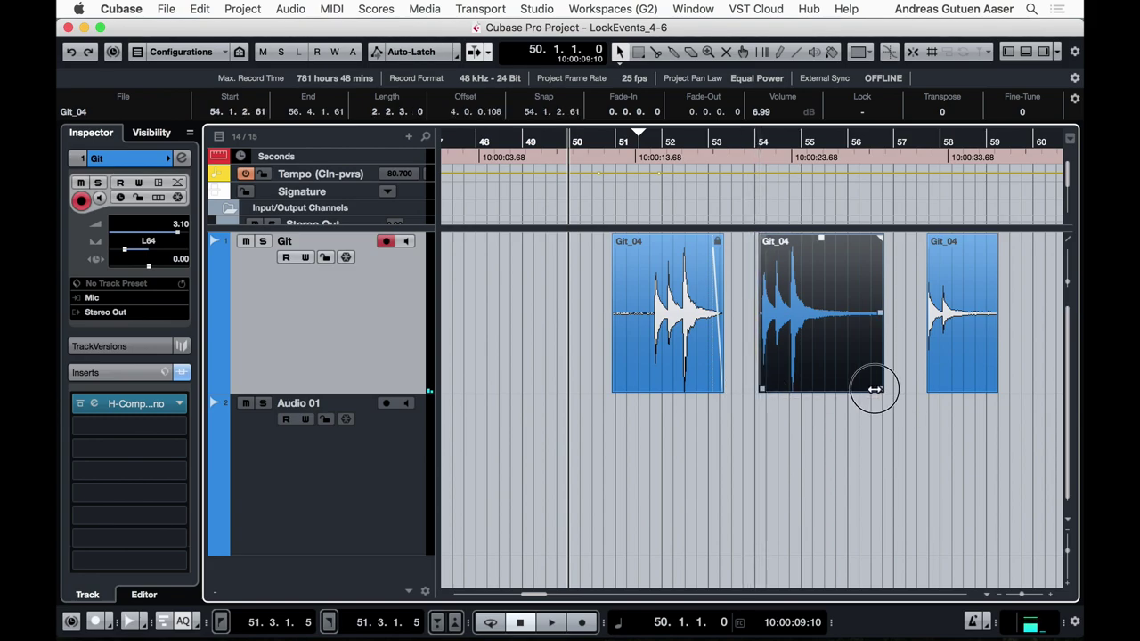
left_click_drag(875, 390, 849, 390)
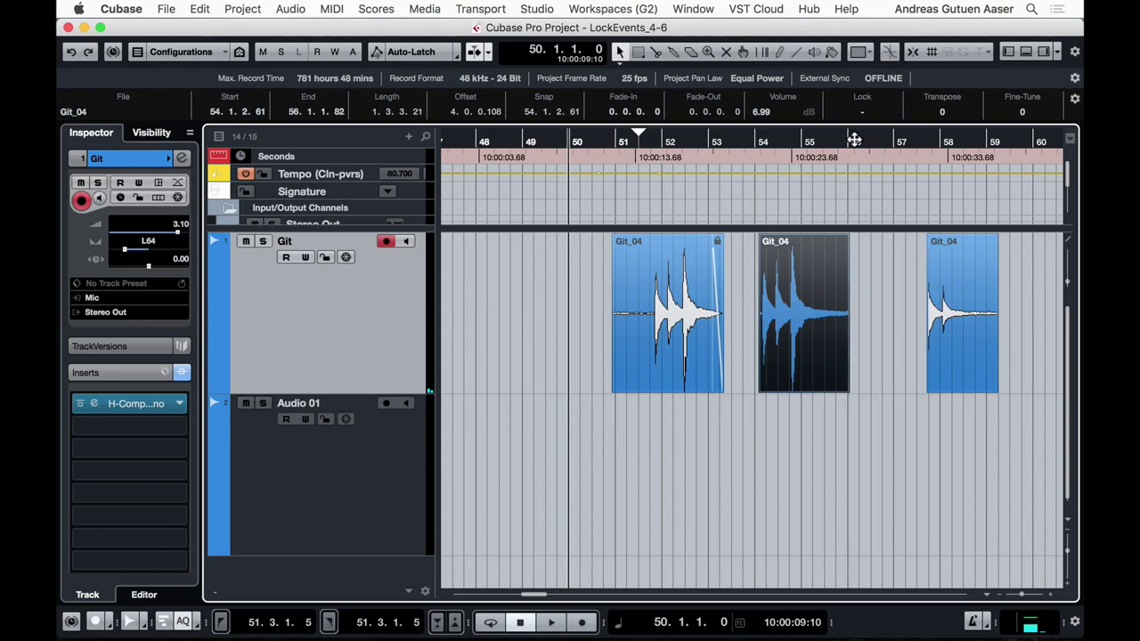
Step: Lock the second event's size, then change its lock to Other
left_click(875, 111)
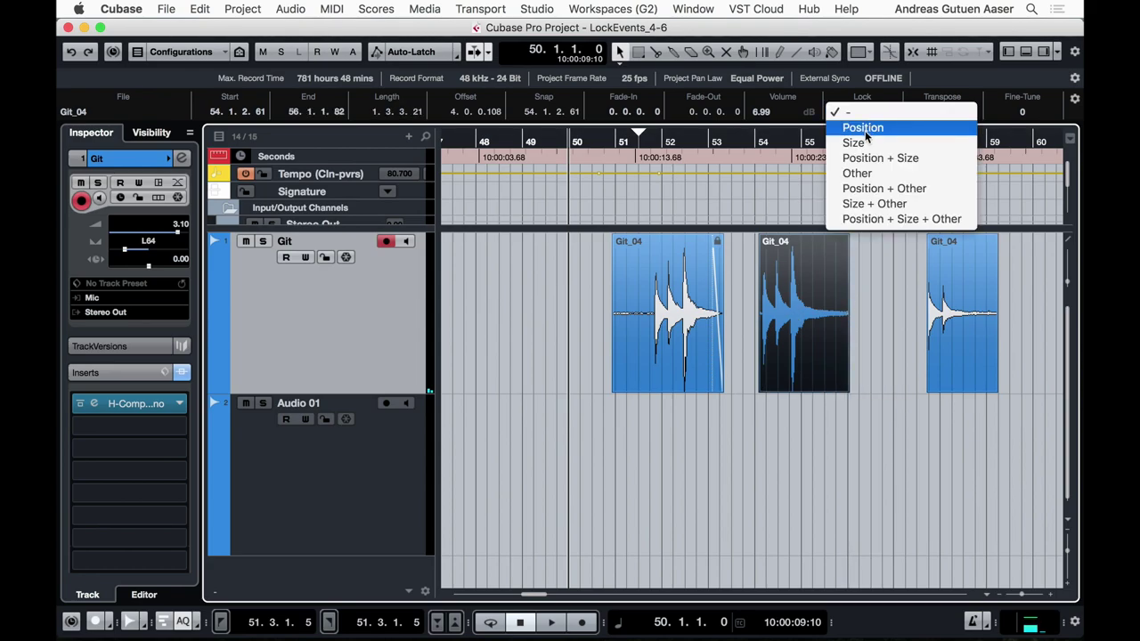
left_click(866, 141)
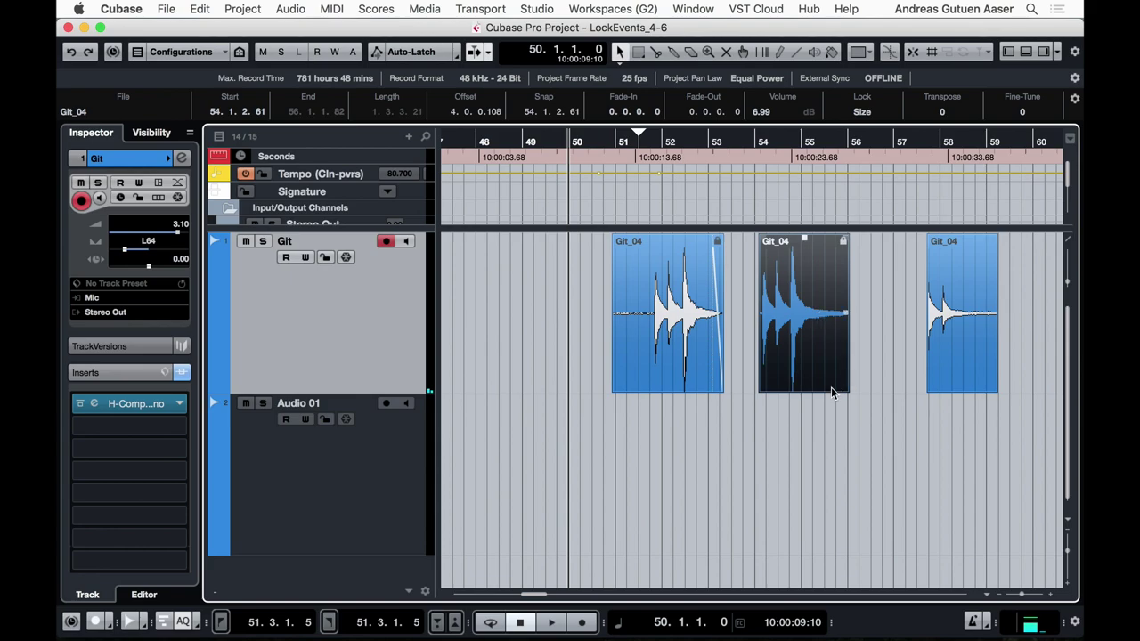
left_click(868, 112)
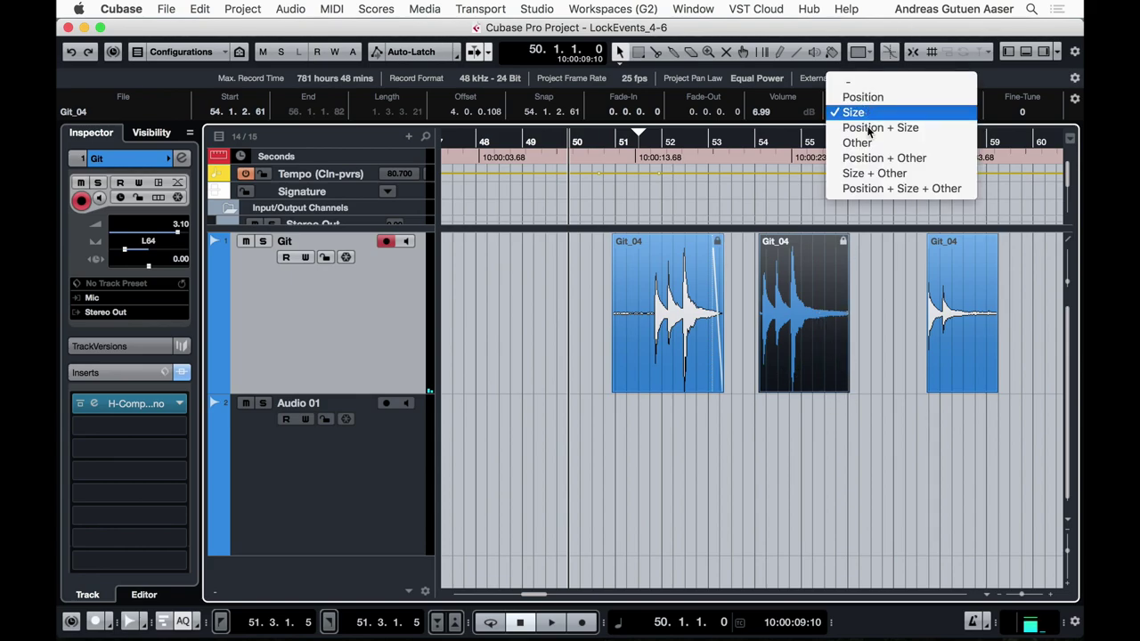
left_click(858, 143)
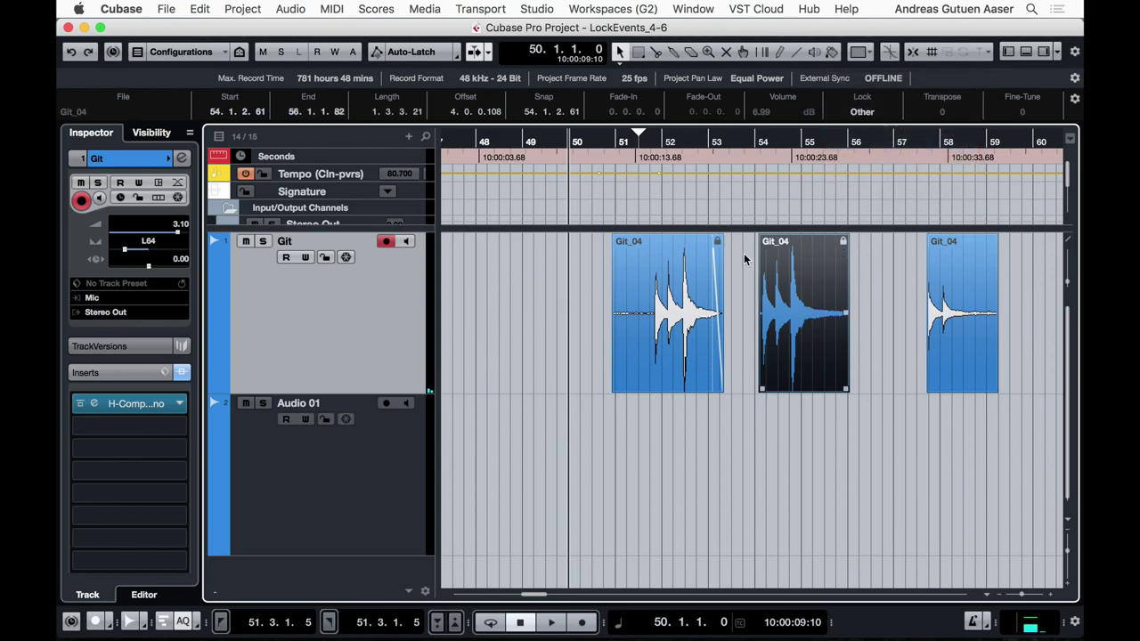
Step: Lower the third Git_04 event's volume to 6.20 dB and lengthen its fade-out
left_click(975, 253)
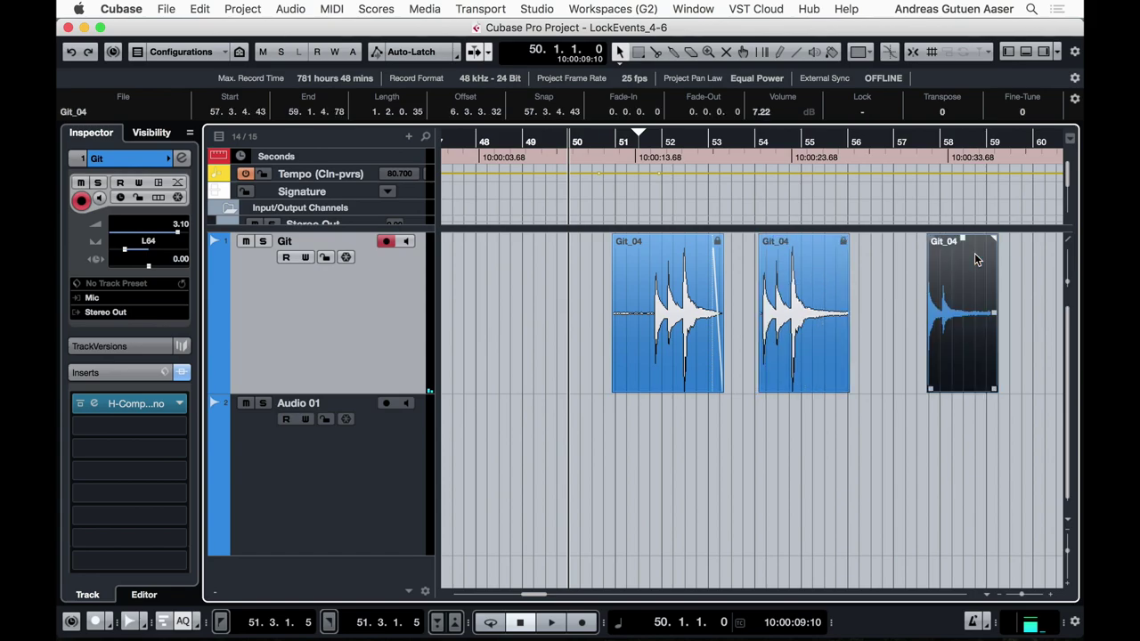
left_click_drag(975, 253, 943, 285)
left_click_drag(963, 239, 925, 238)
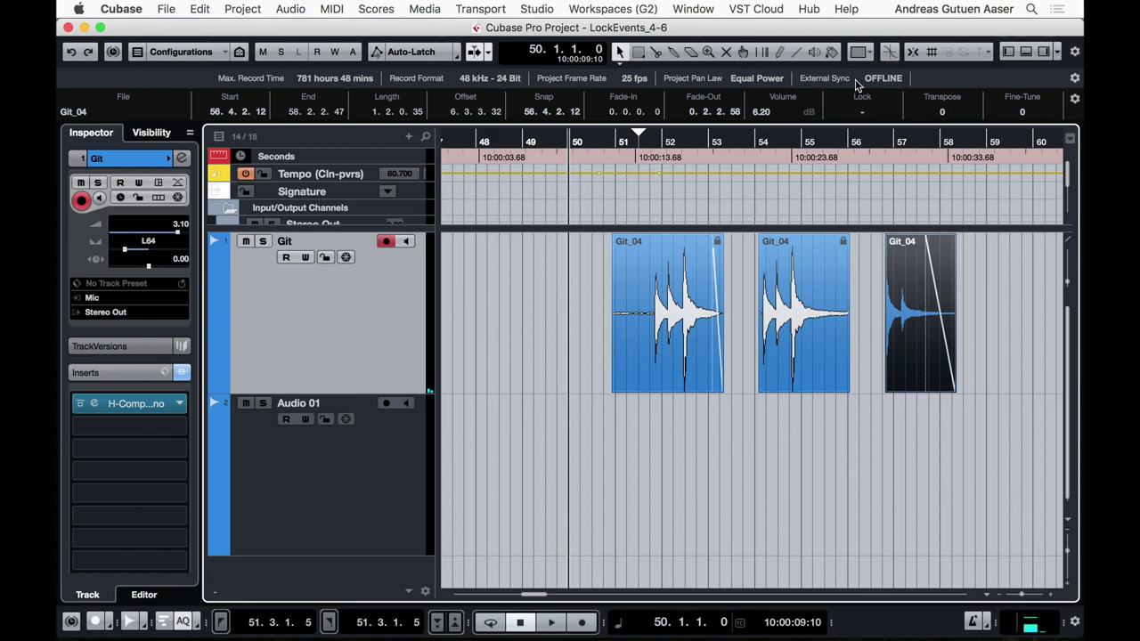
Step: Set the third event's info-line Lock to Other
left_click(861, 112)
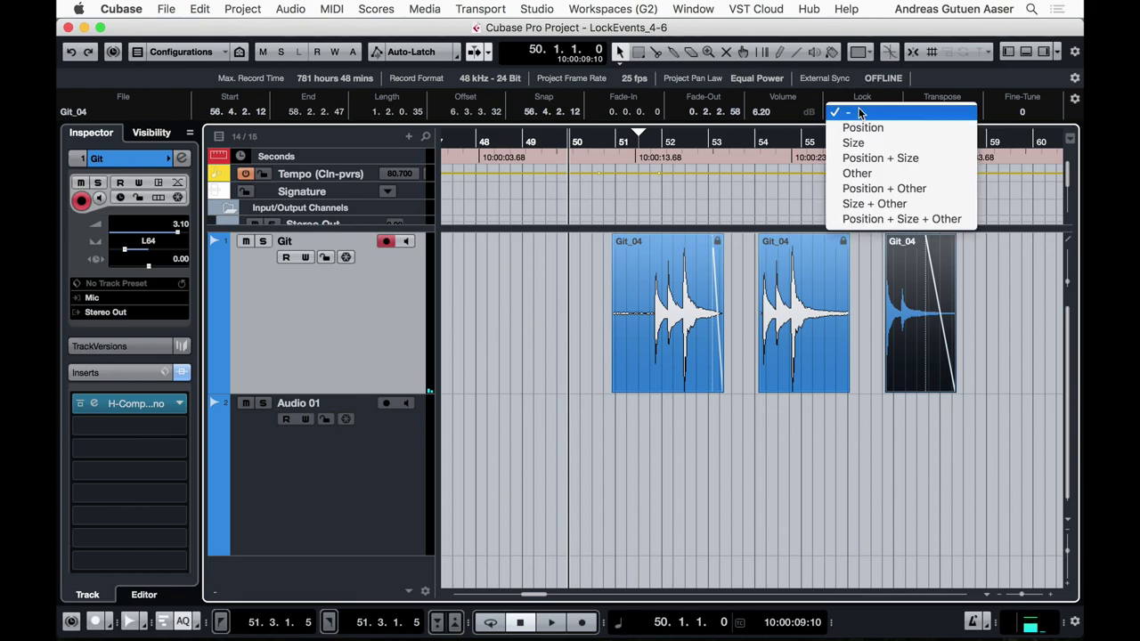
left_click(877, 173)
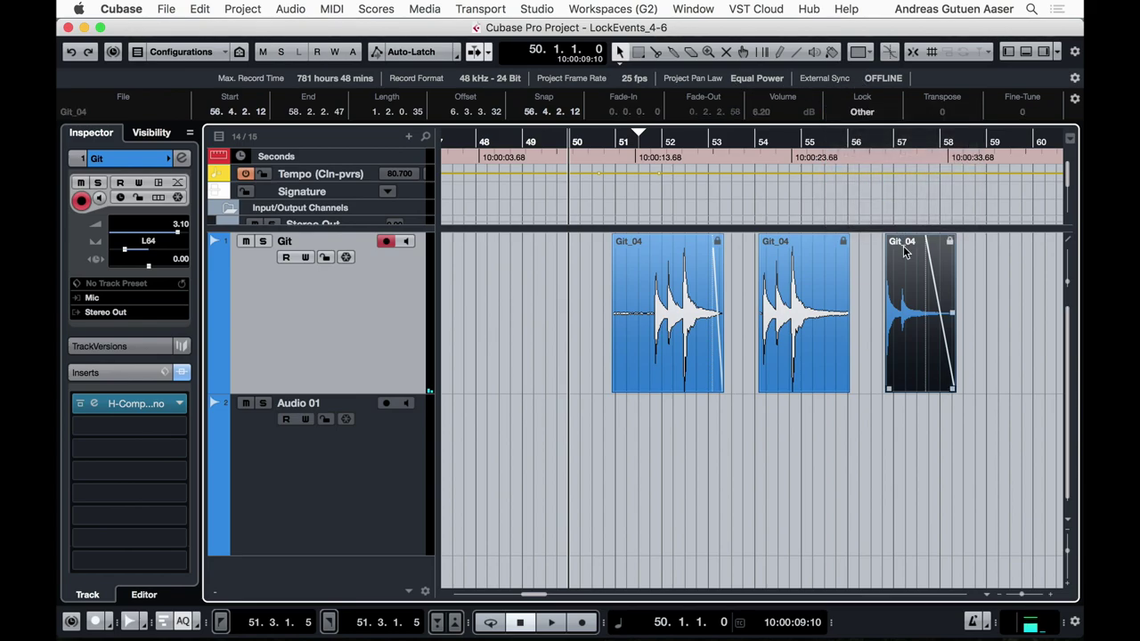
left_click(680, 308)
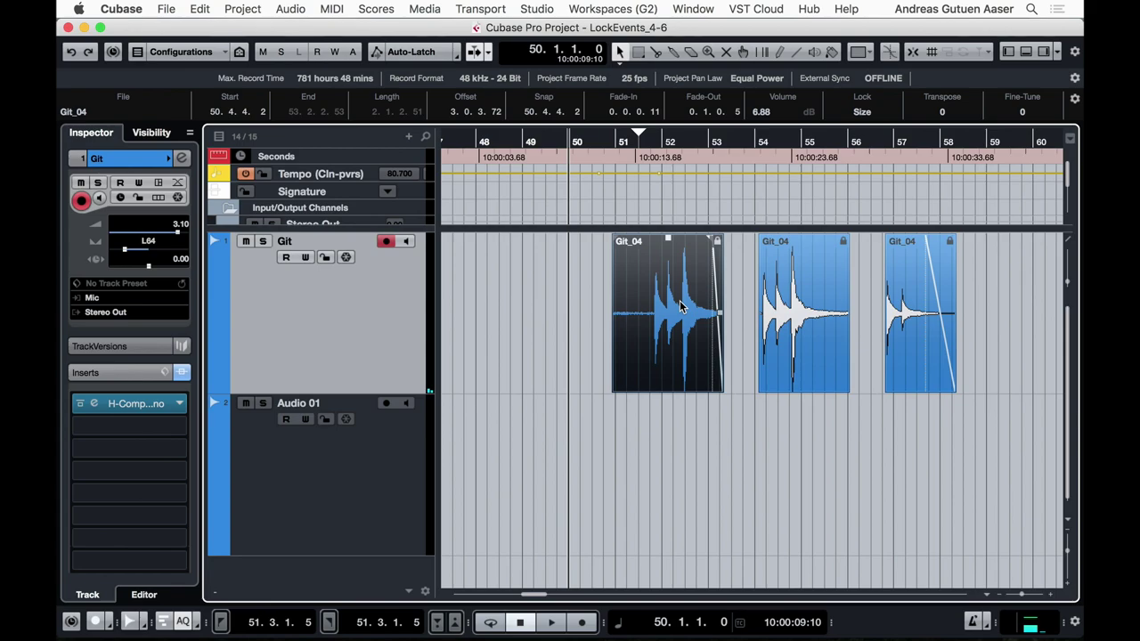
Step: Review Lock Event Attributes, keep Size, then unlock the first Git_04 event with Cmd+Shift+U
key("super+shift+l")
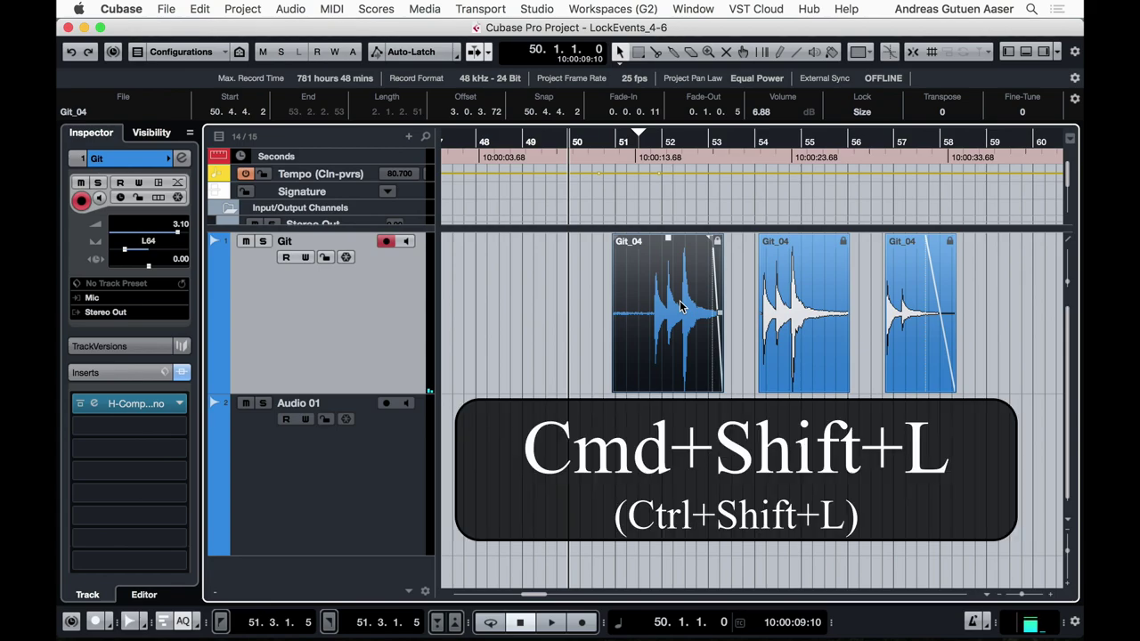
key("super+shift+l")
left_click_drag(593, 150, 629, 131)
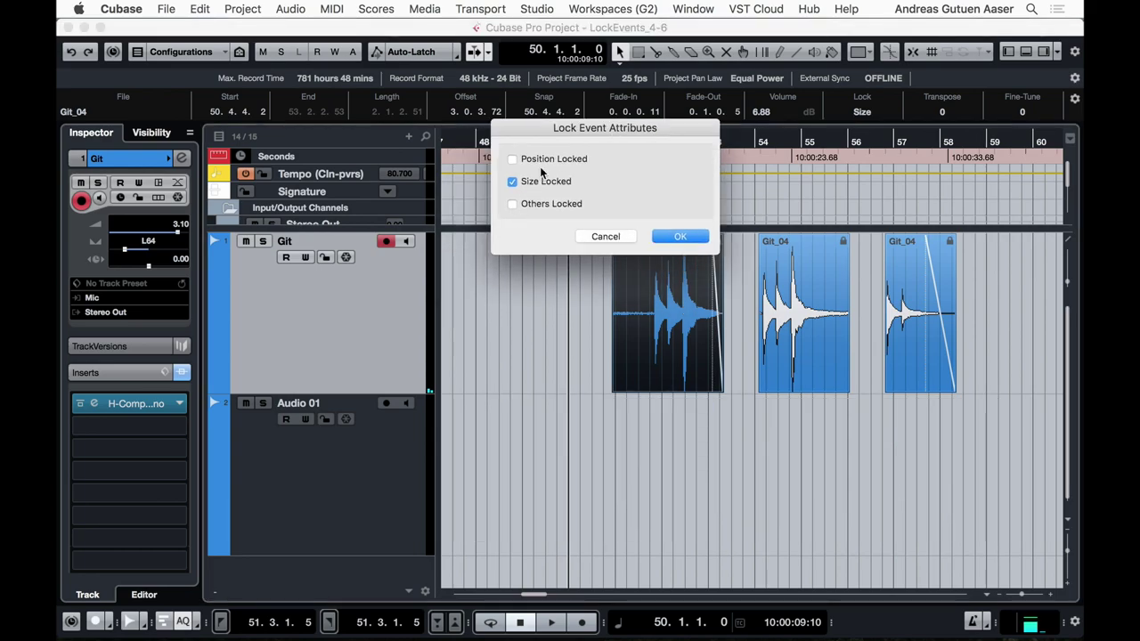
left_click(681, 234)
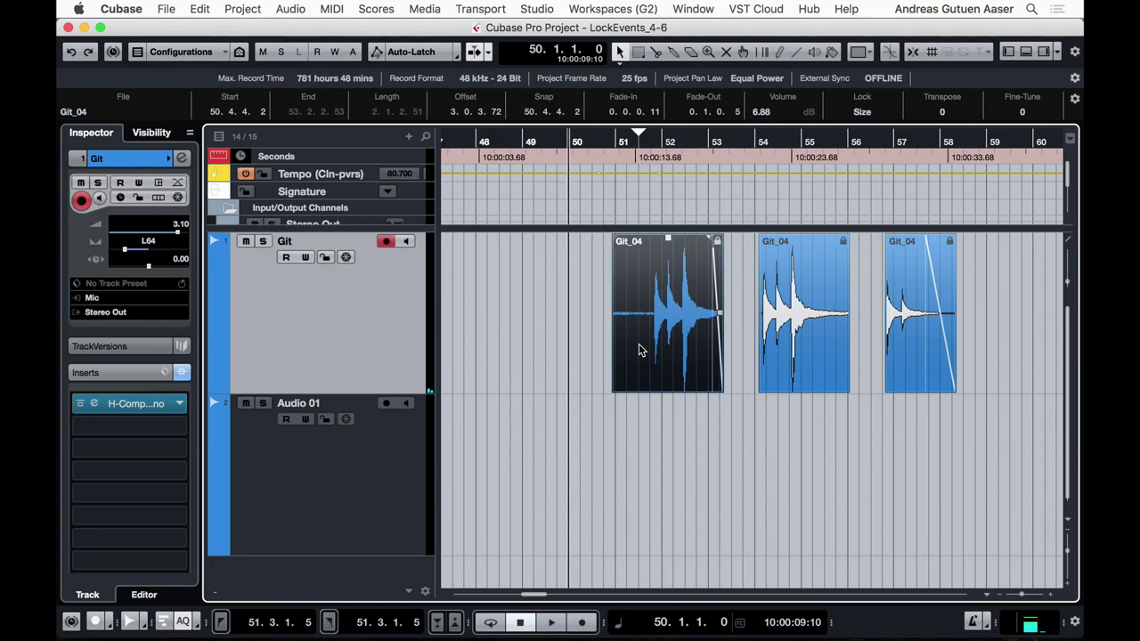
key("super+shift+u")
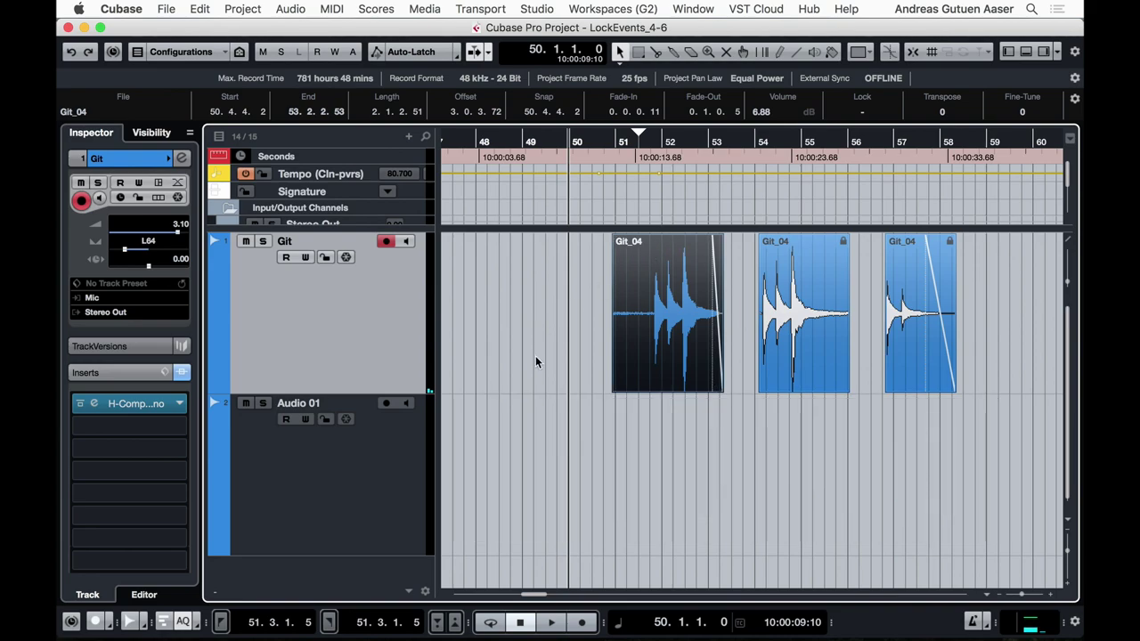
key("super+comma")
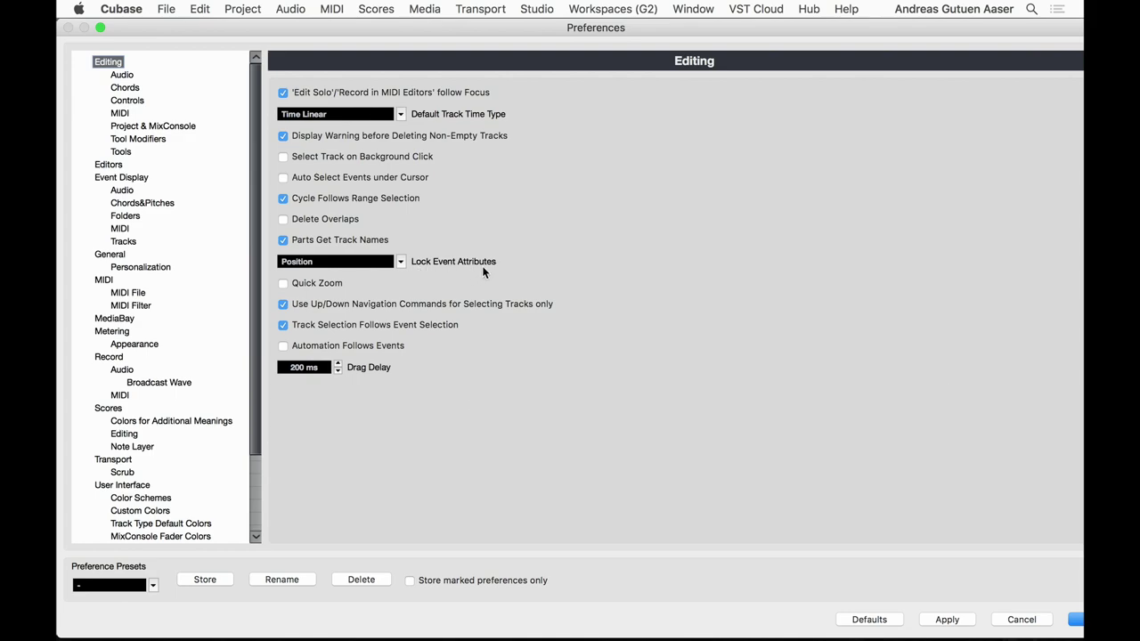
left_click(400, 261)
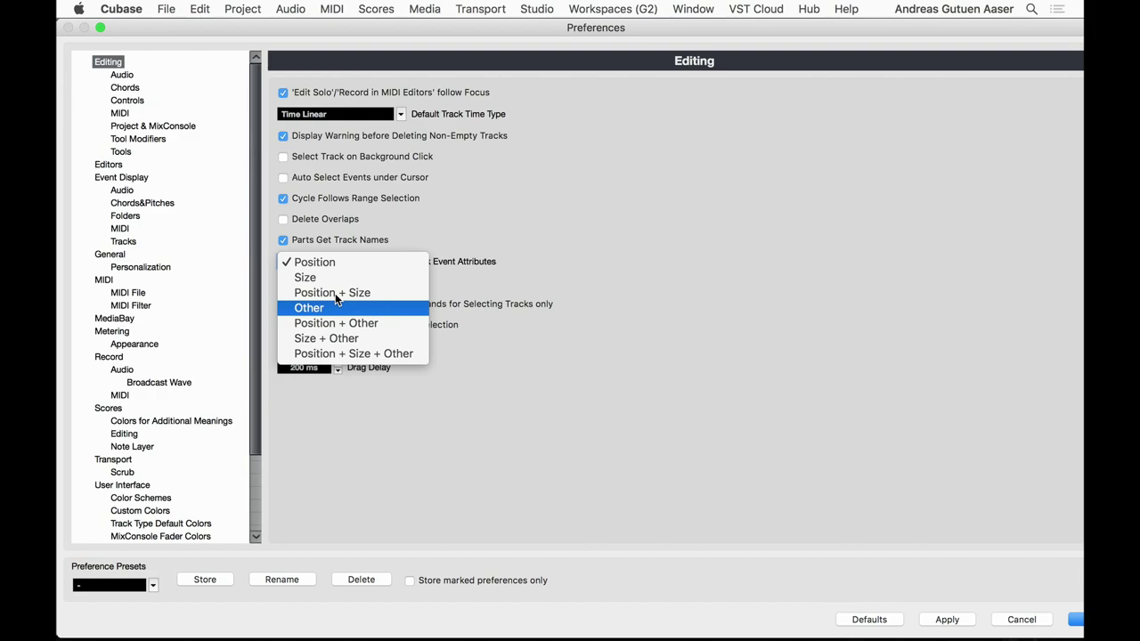
left_click(781, 408)
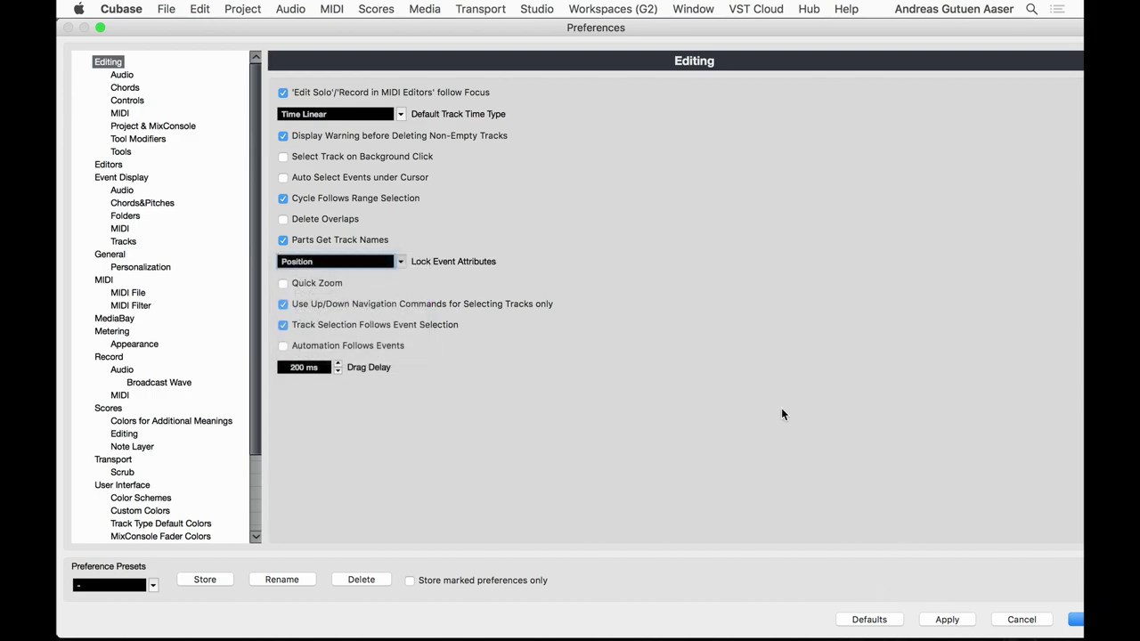
left_click(359, 265)
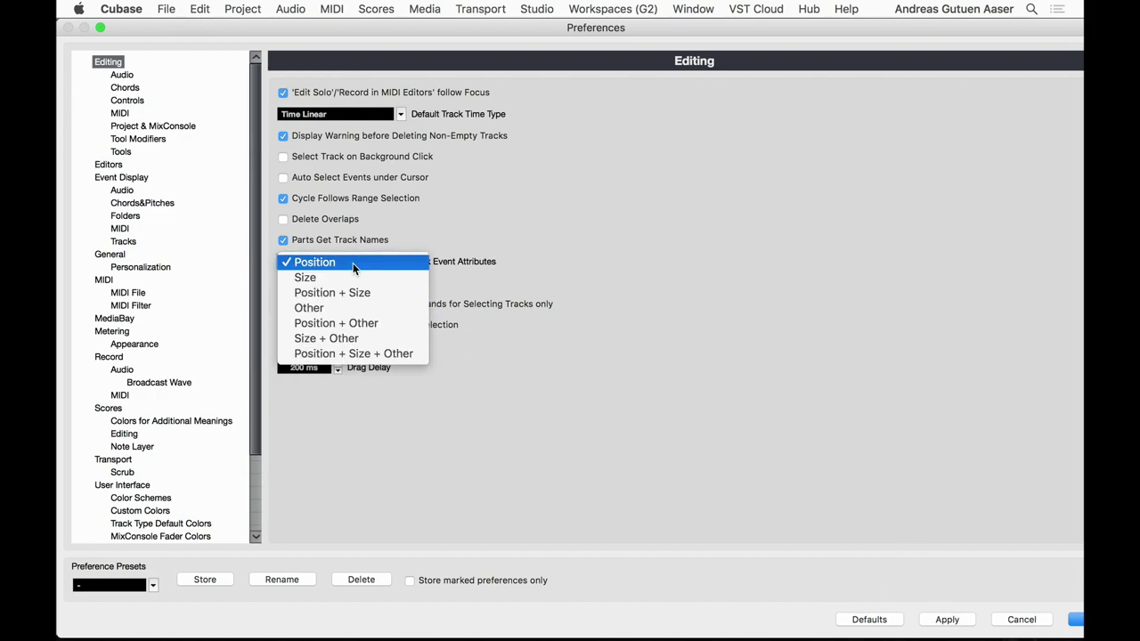
left_click(353, 263)
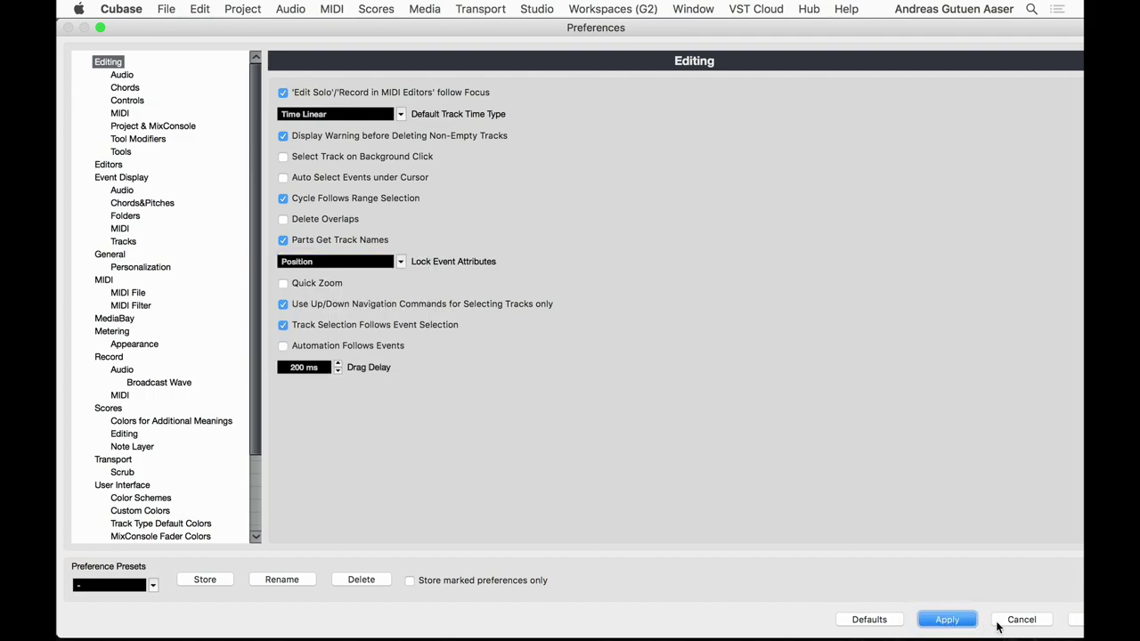
left_click(1076, 621)
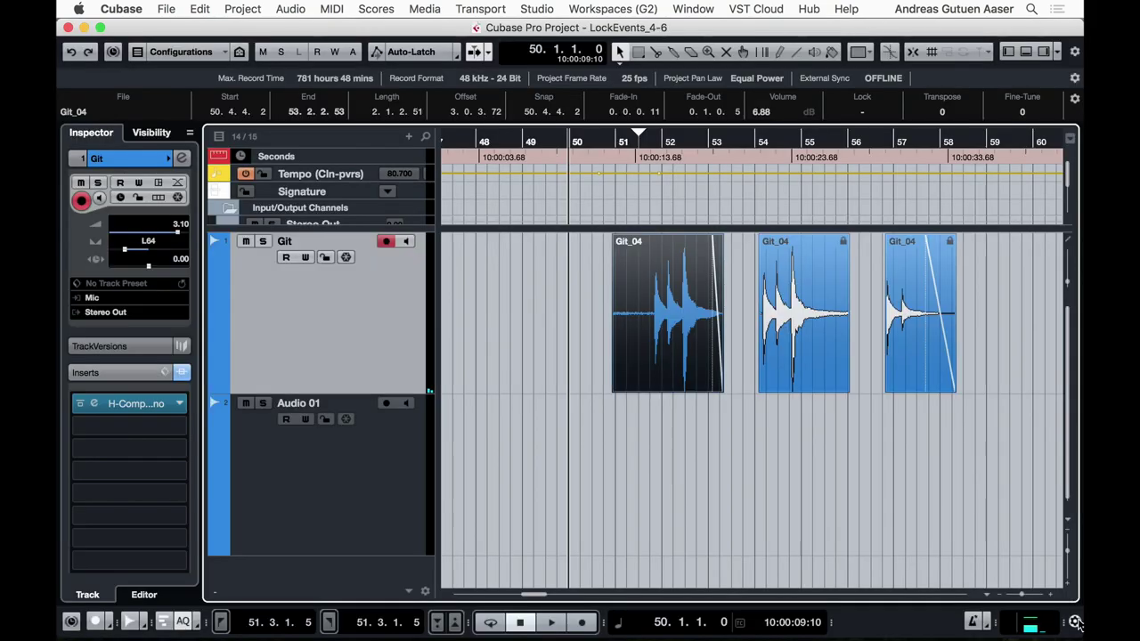
left_click(570, 235)
left_click(634, 364)
left_click(642, 401)
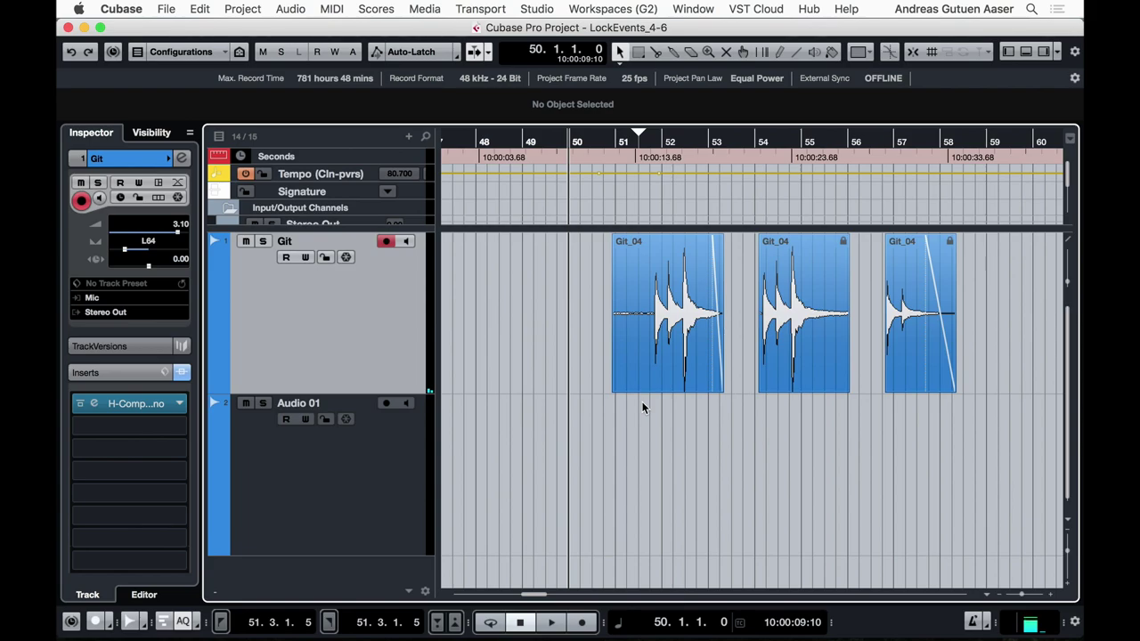
left_click(640, 326)
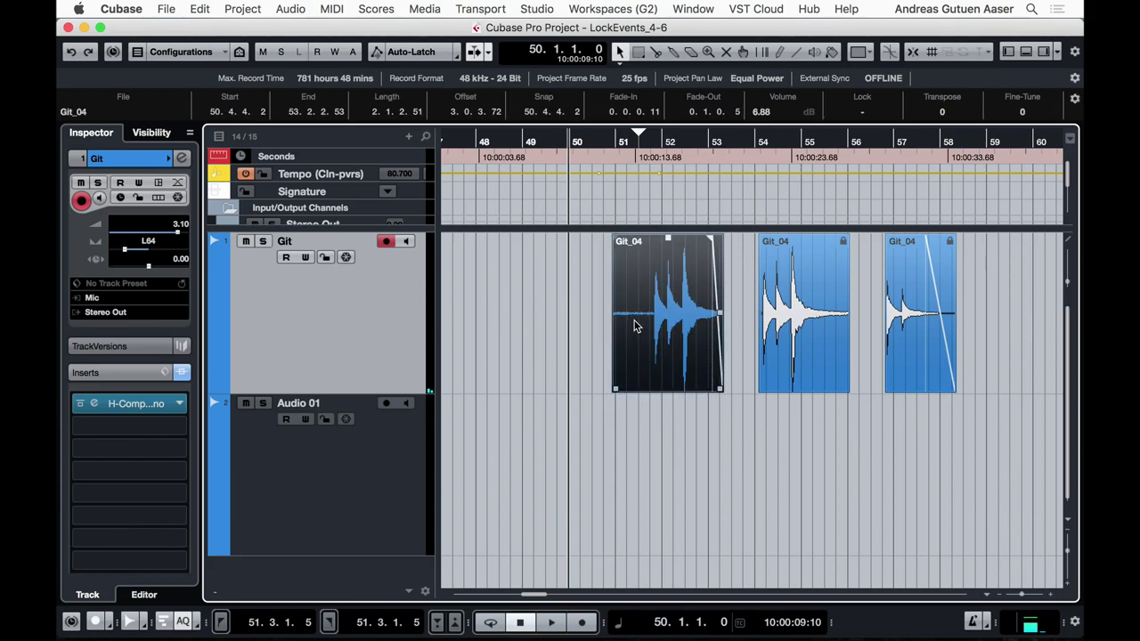